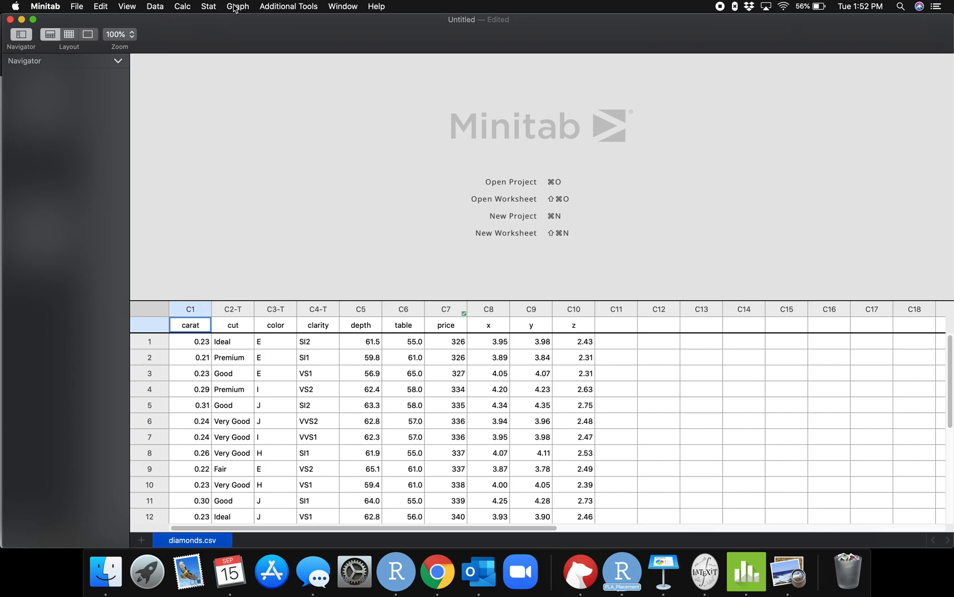
{"action": "left_click", "coordinate": [235, 7]}
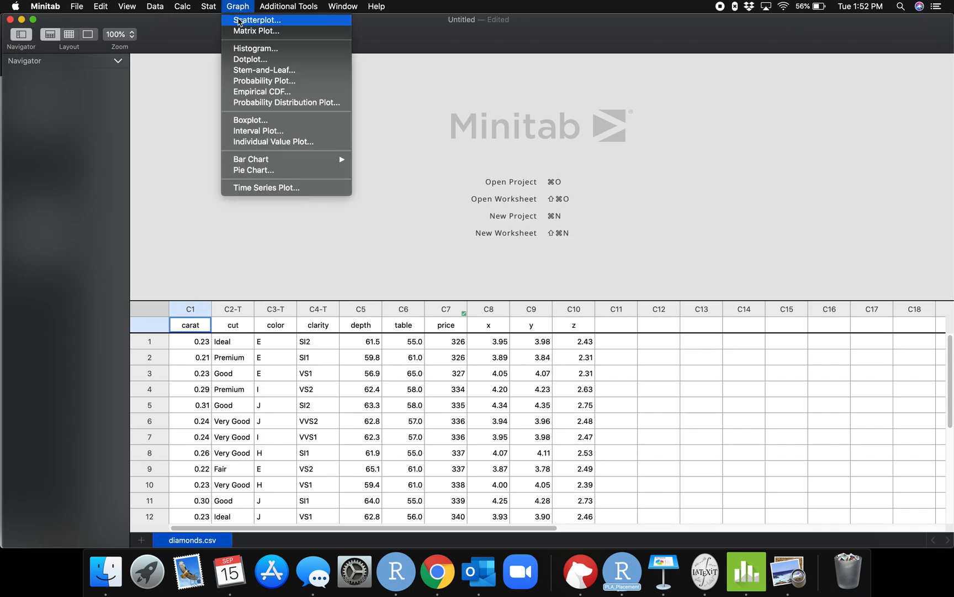
{"action": "left_click", "coordinate": [240, 22]}
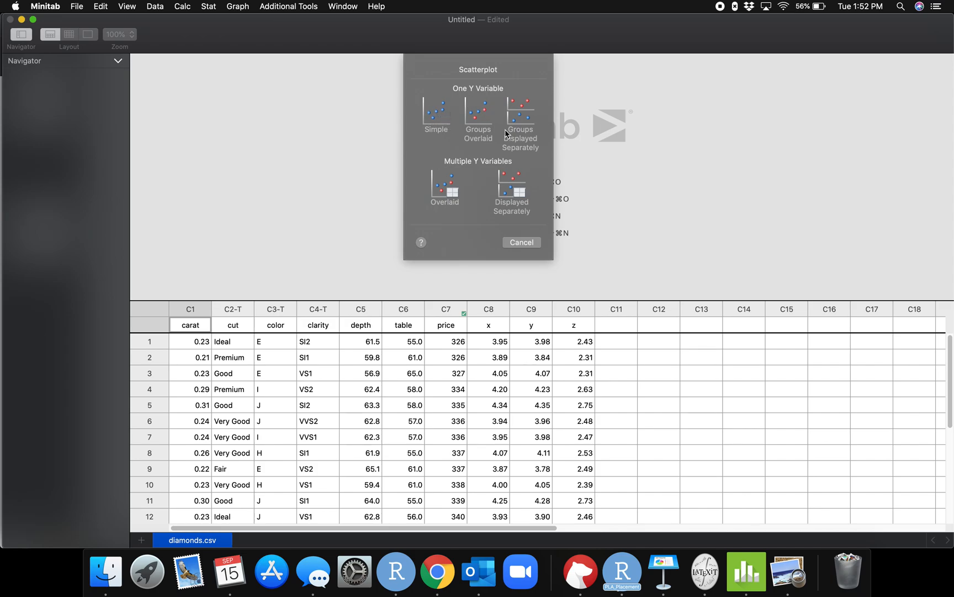
{"action": "left_click", "coordinate": [440, 114]}
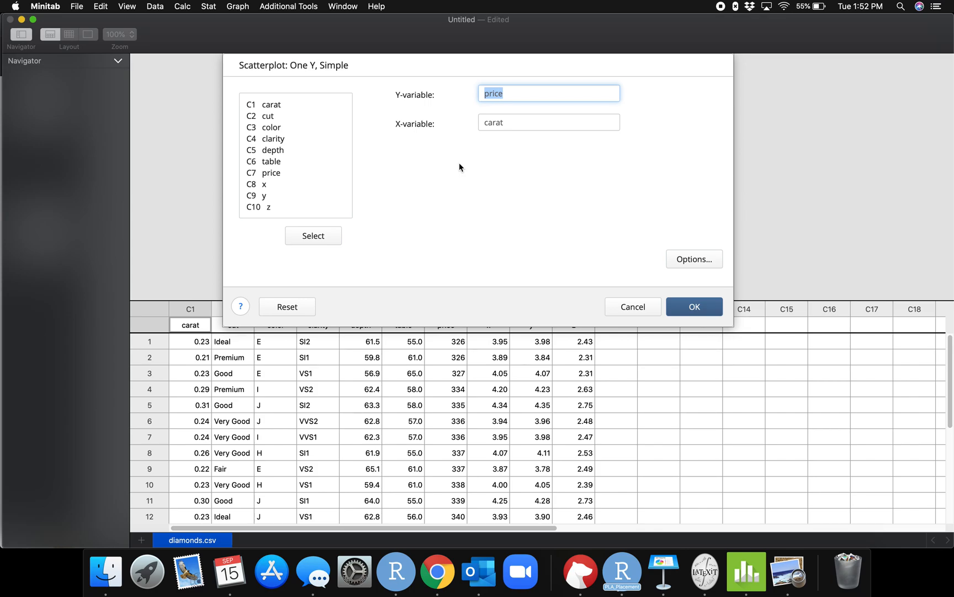
{"action": "key", "text": "BackSpace"}
{"action": "double_click", "coordinate": [508, 123]}
{"action": "key", "text": "BackSpace"}
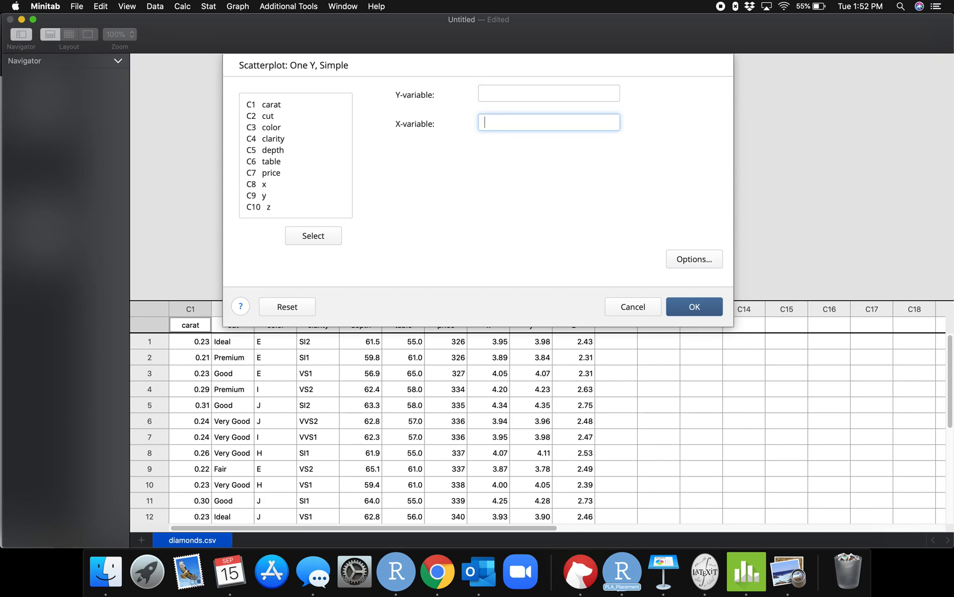
{"action": "left_click", "coordinate": [445, 182]}
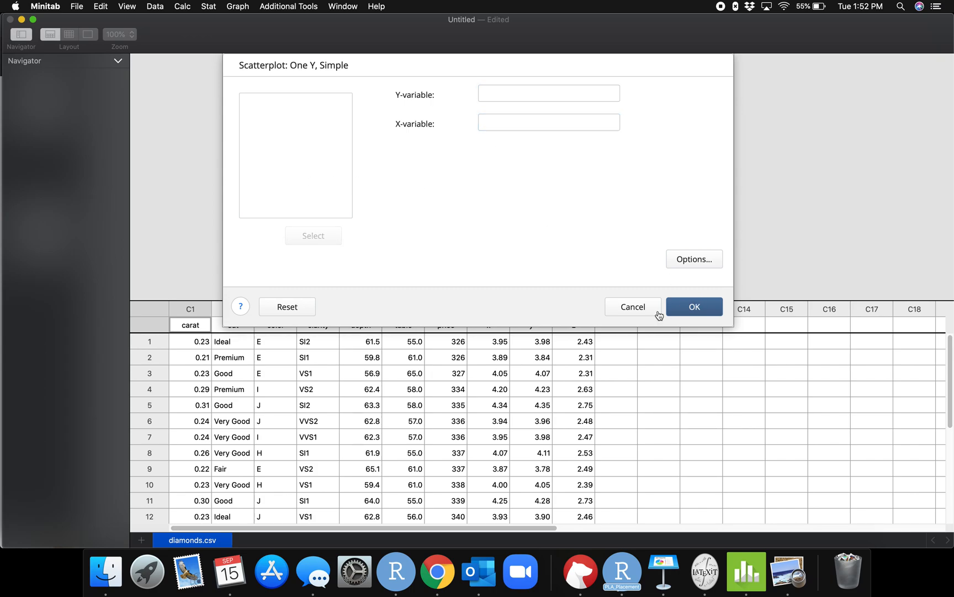
{"action": "left_click", "coordinate": [633, 307]}
Set up a simple one-Y scatterplot with price as the Y-variable and carat as the X-variable.
{"action": "left_click", "coordinate": [249, 6]}
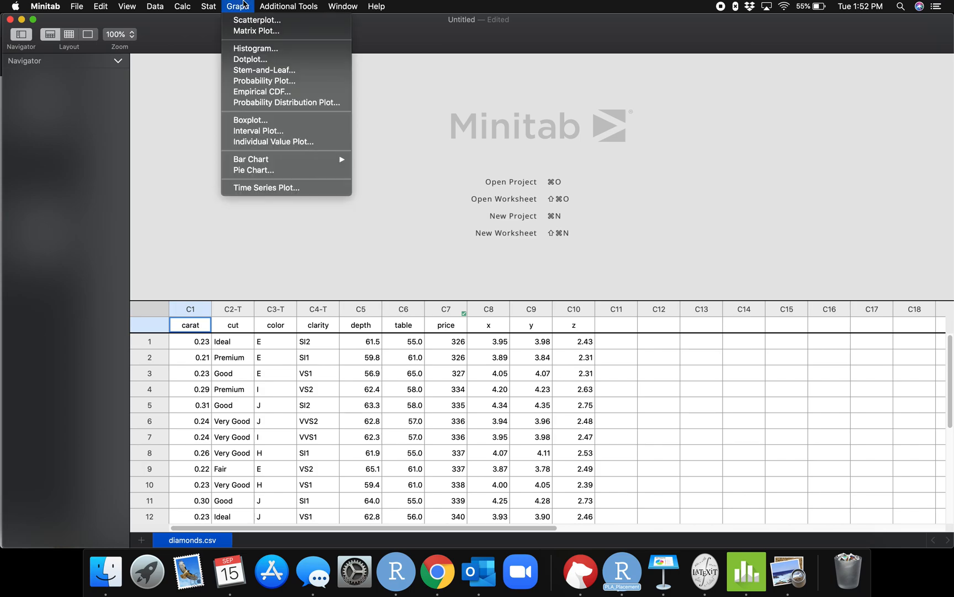
{"action": "left_click", "coordinate": [244, 20]}
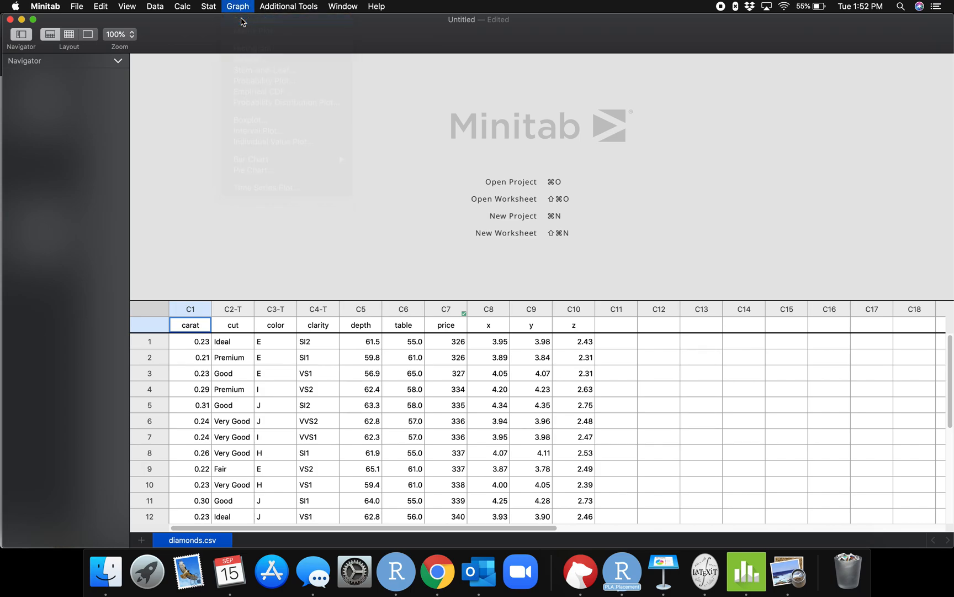
{"action": "left_click", "coordinate": [436, 113]}
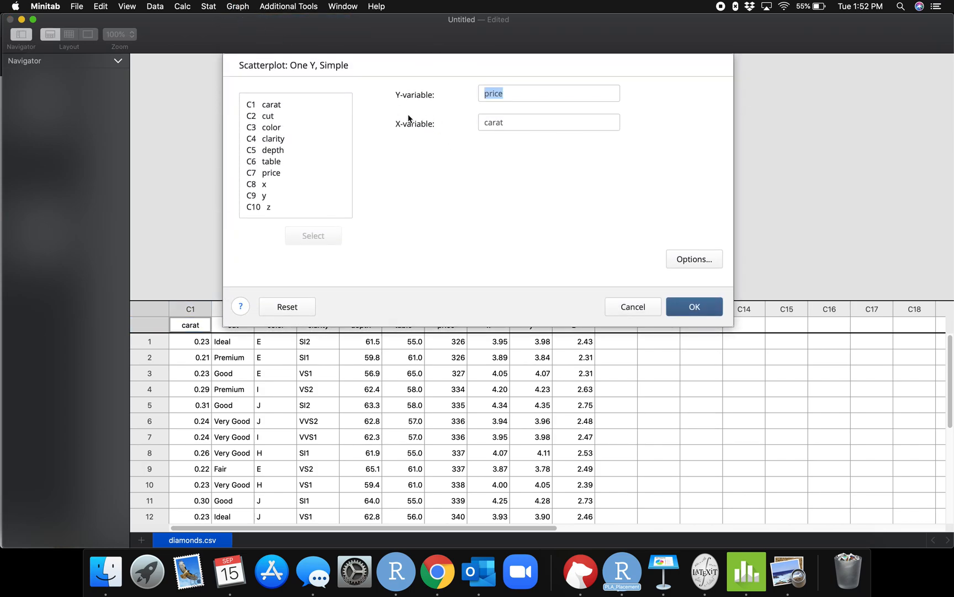
{"action": "left_click", "coordinate": [414, 151]}
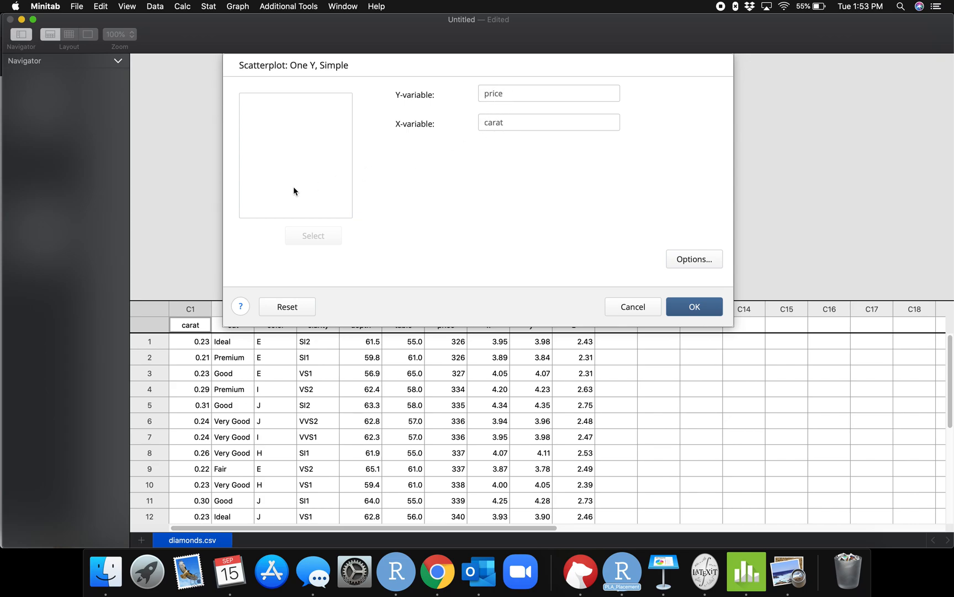
{"action": "left_click", "coordinate": [515, 93]}
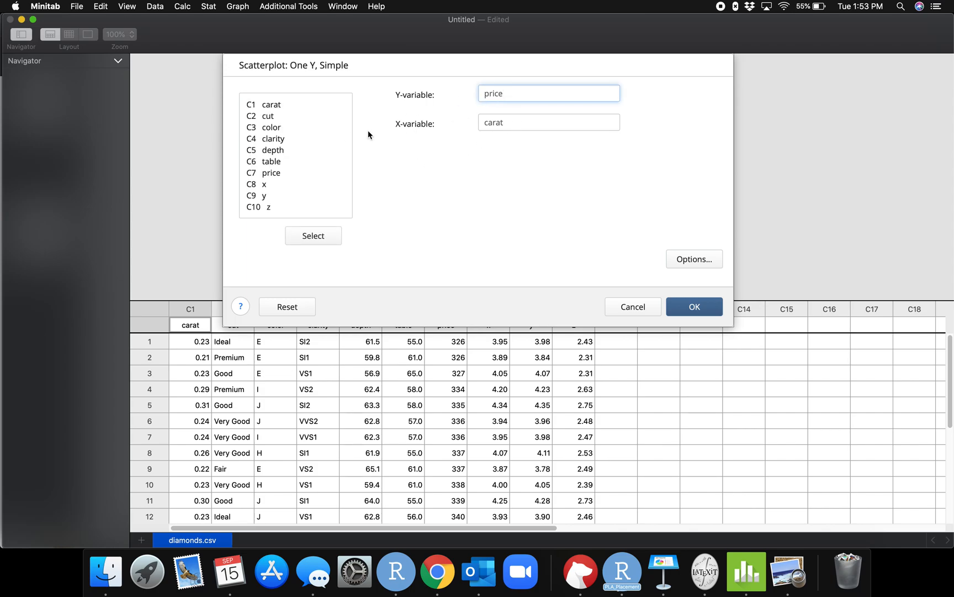
{"action": "double_click", "coordinate": [275, 174]}
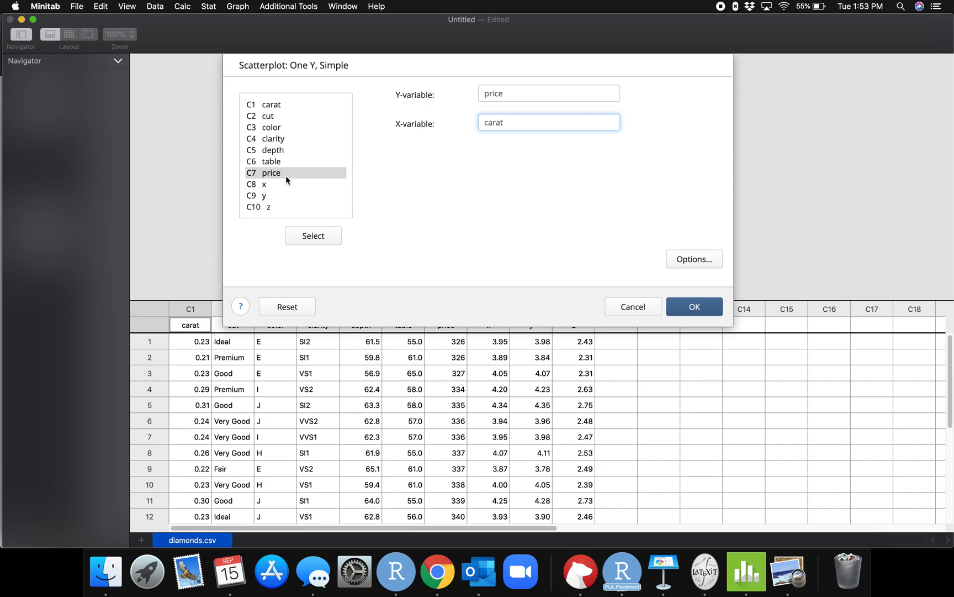
{"action": "key", "text": "Tab"}
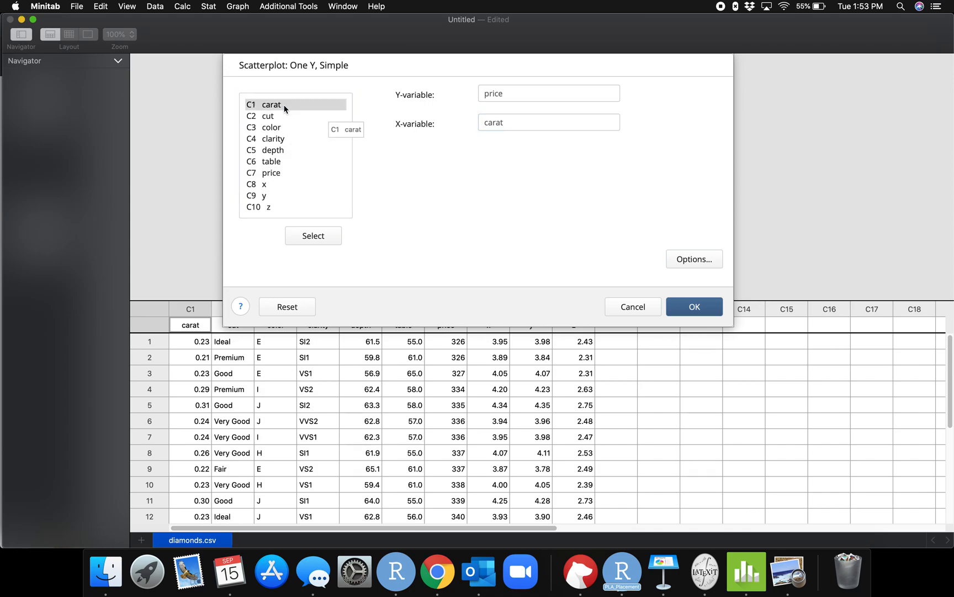
Turn off the fitted regression line in the scatterplot options and generate the plot of price versus carat.
{"action": "left_click", "coordinate": [684, 259]}
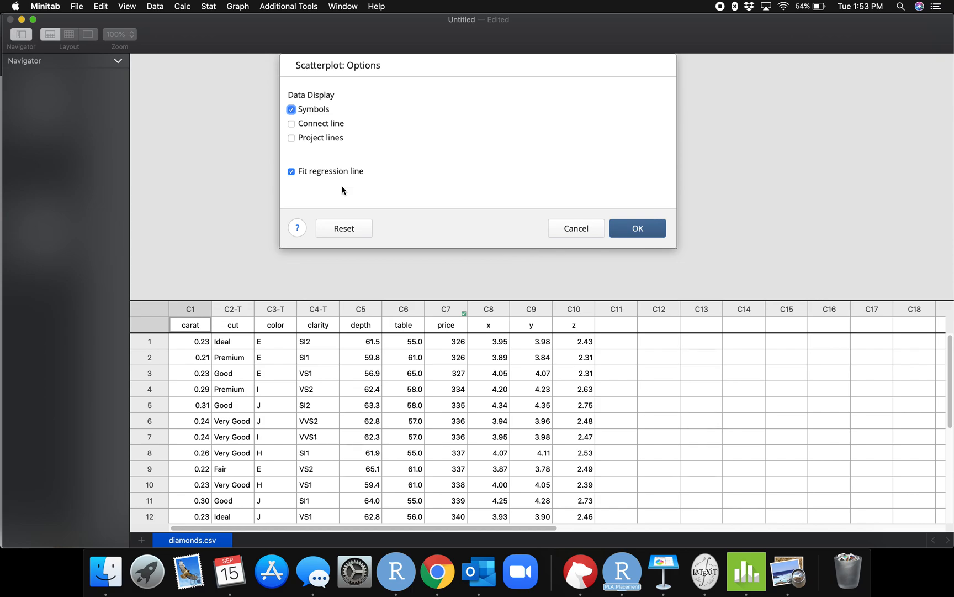
{"action": "left_click", "coordinate": [291, 172]}
{"action": "left_click", "coordinate": [619, 227]}
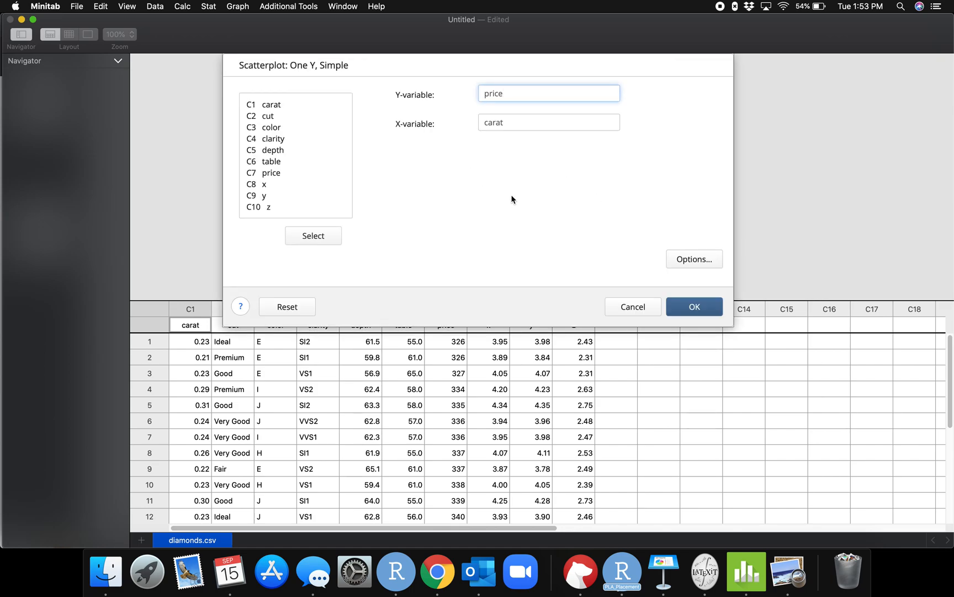
{"action": "left_click", "coordinate": [690, 305]}
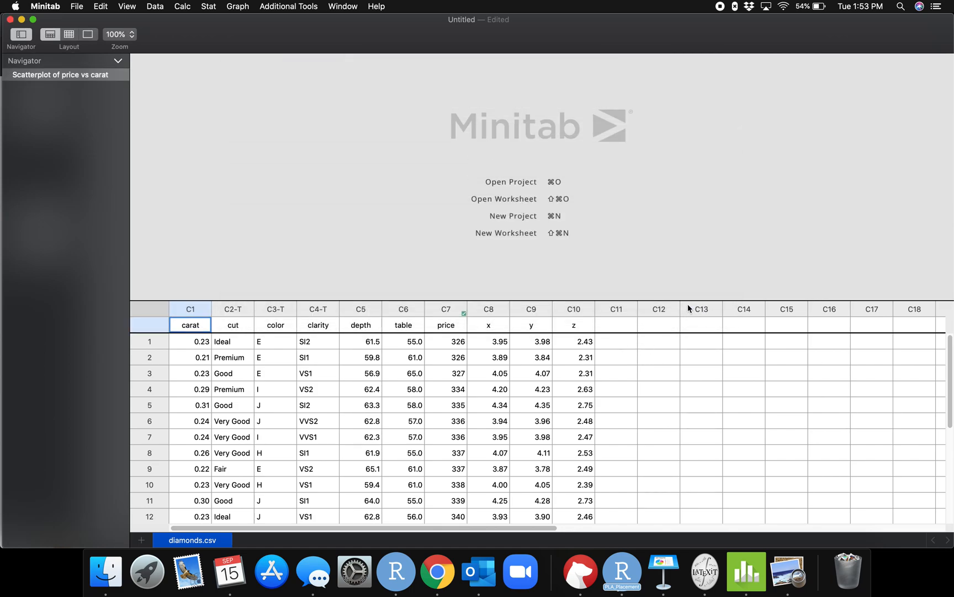
Review the scatterplot of price versus carat and check which output actions are available for the graph.
{"action": "scroll", "coordinate": [555, 235], "scroll_direction": "down", "scroll_amount": 4}
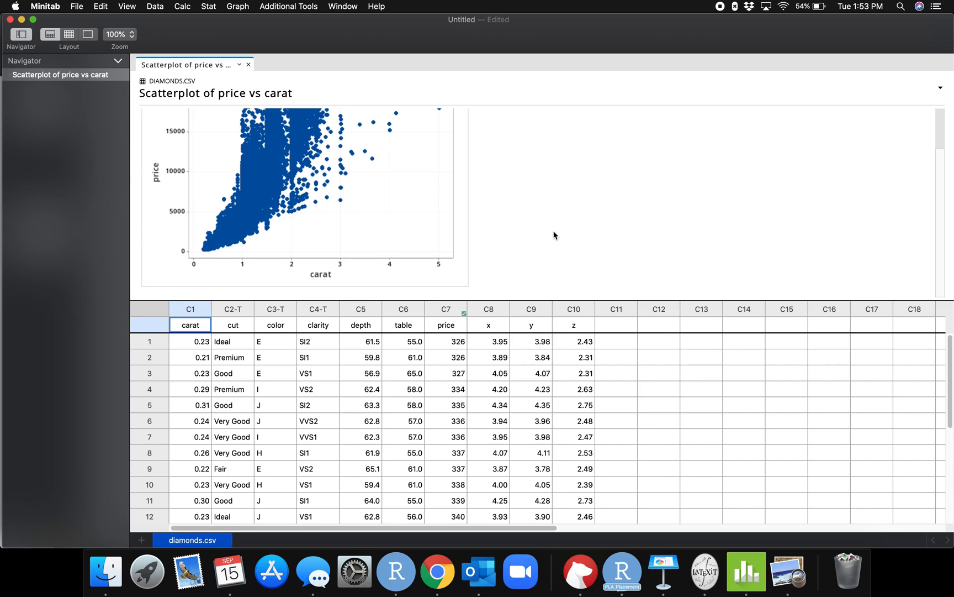
{"action": "scroll", "coordinate": [555, 236], "scroll_direction": "up", "scroll_amount": 1}
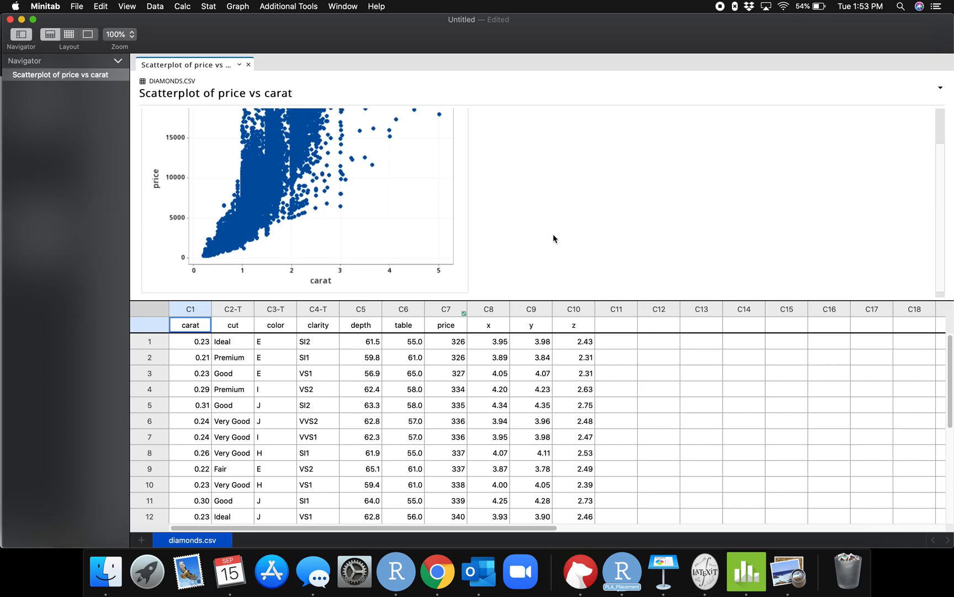
{"action": "scroll", "coordinate": [552, 235], "scroll_direction": "up", "scroll_amount": 5}
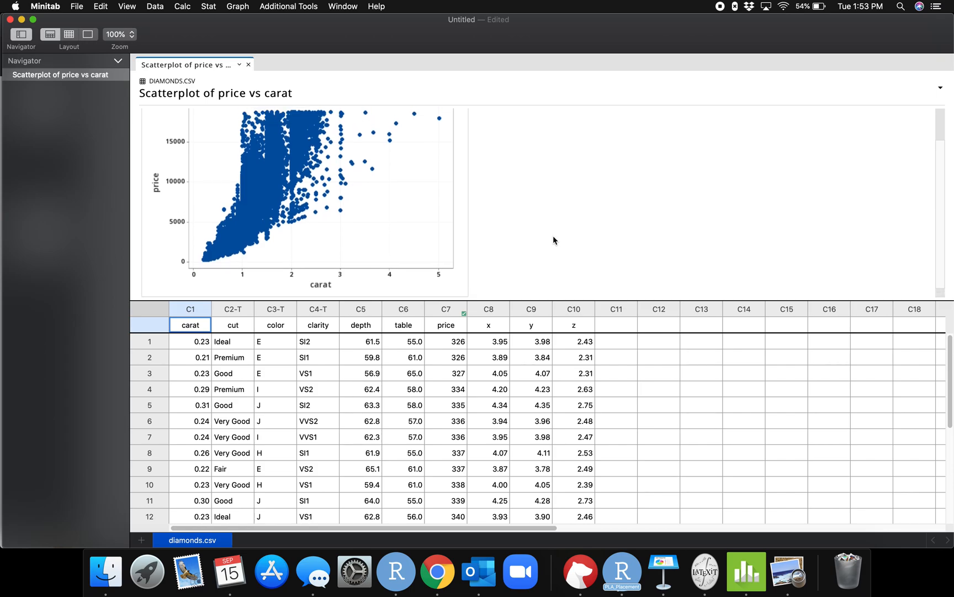
{"action": "left_click", "coordinate": [446, 128]}
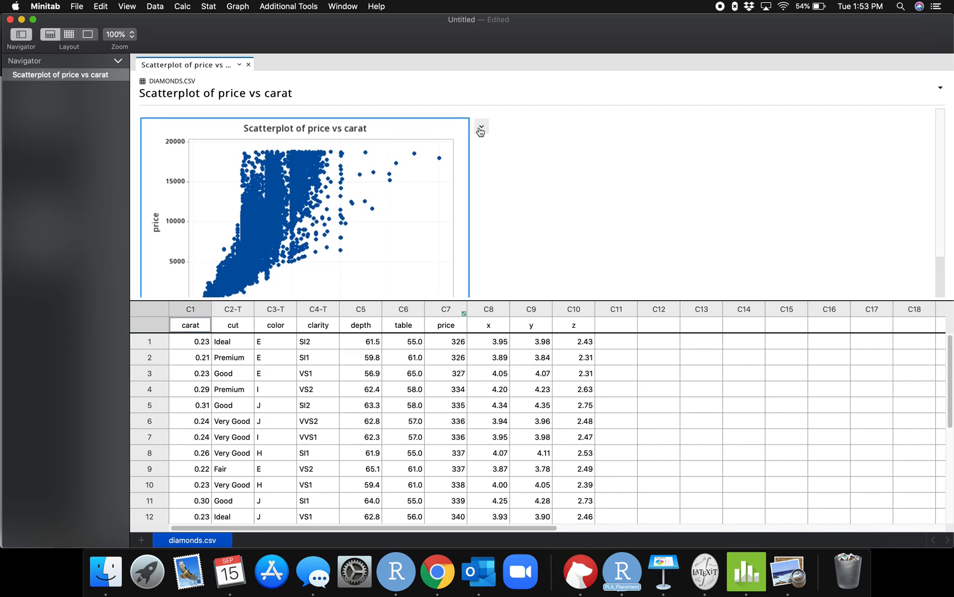
{"action": "left_click", "coordinate": [481, 129]}
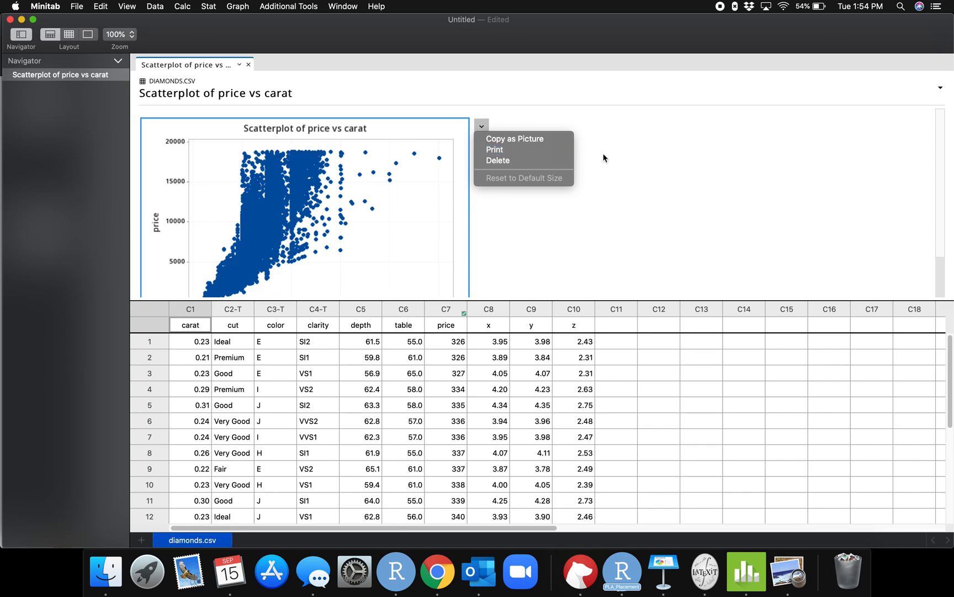
{"action": "left_click", "coordinate": [663, 163]}
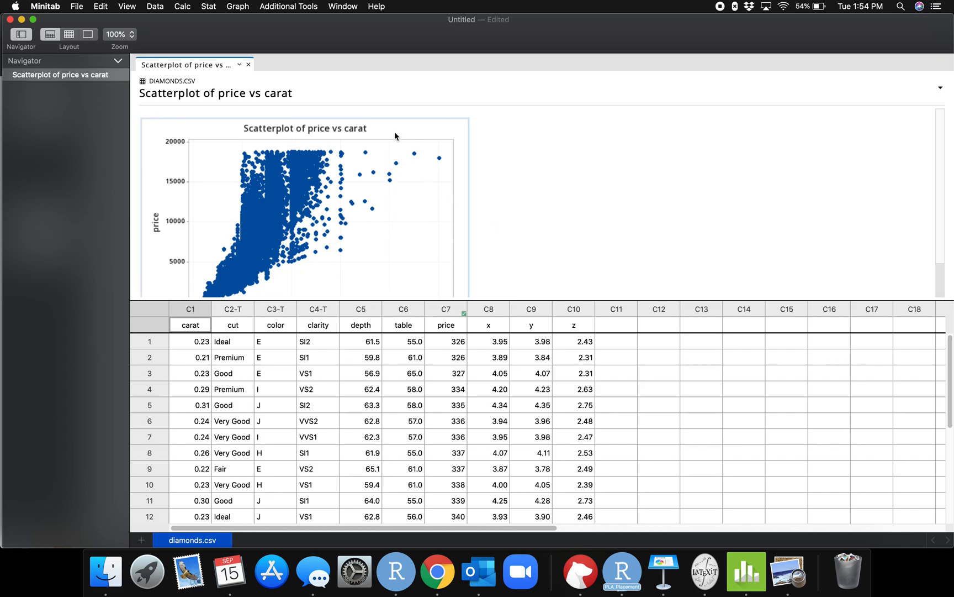
Run a Correlation analysis from the basic statistics with carat and price as the variables.
{"action": "left_click", "coordinate": [210, 5]}
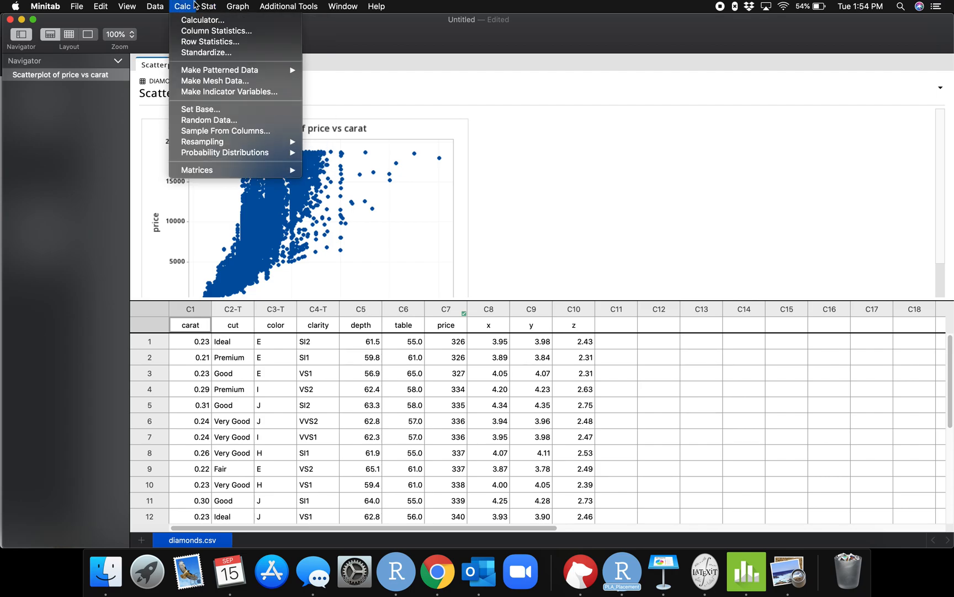
{"action": "mouse_move", "coordinate": [195, 6]}
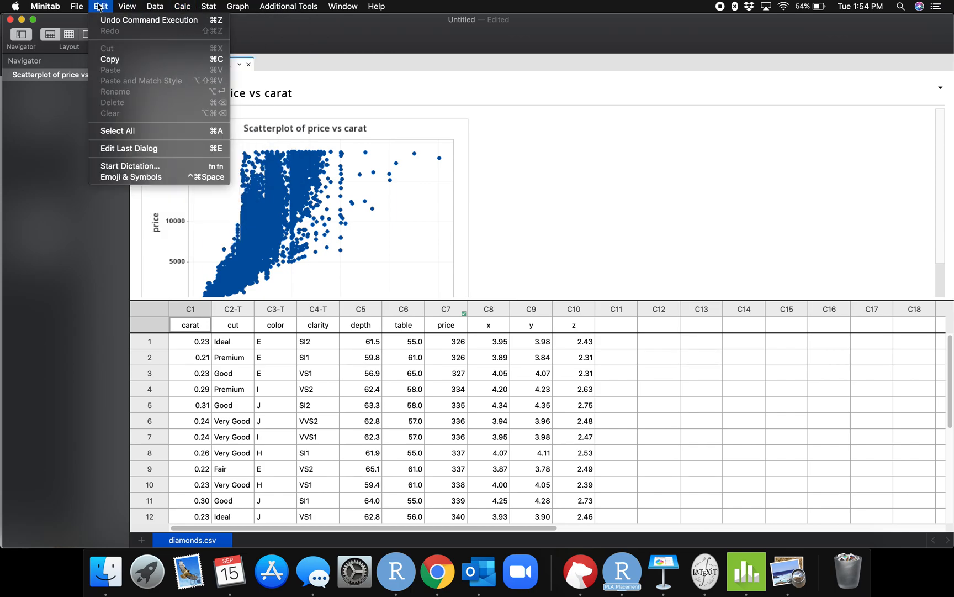
{"action": "mouse_move", "coordinate": [145, 5]}
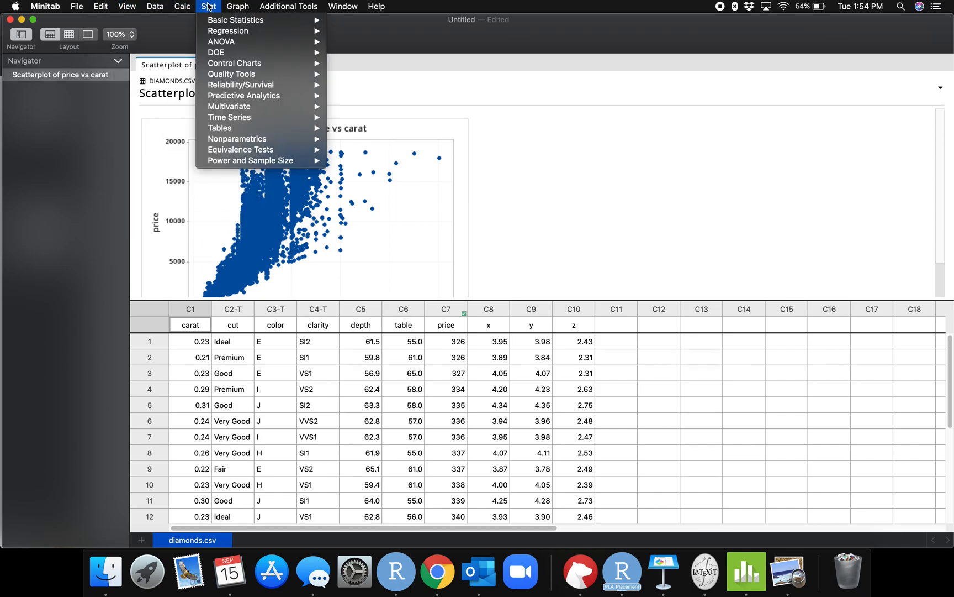
{"action": "mouse_move", "coordinate": [298, 7]}
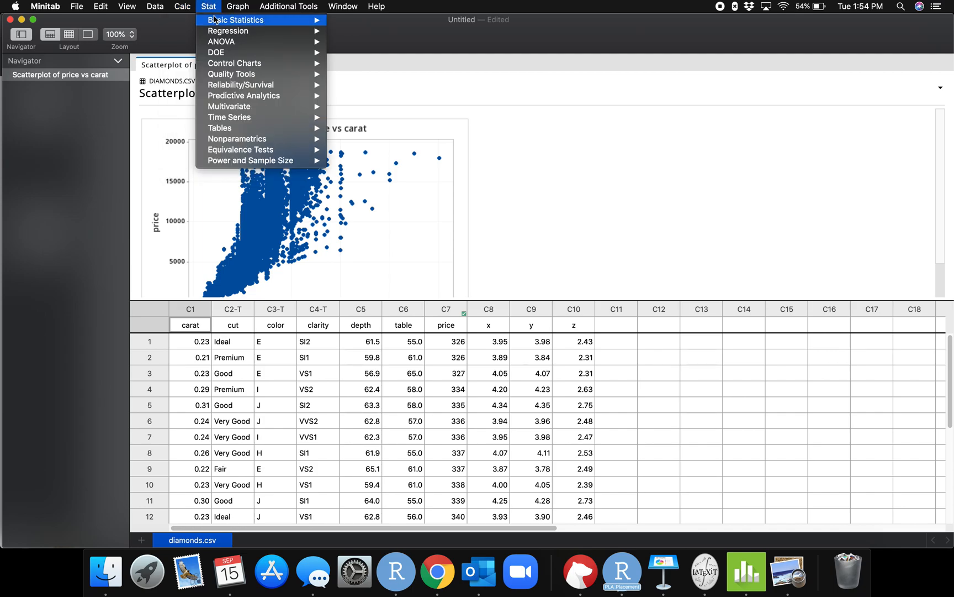
{"action": "mouse_move", "coordinate": [217, 24]}
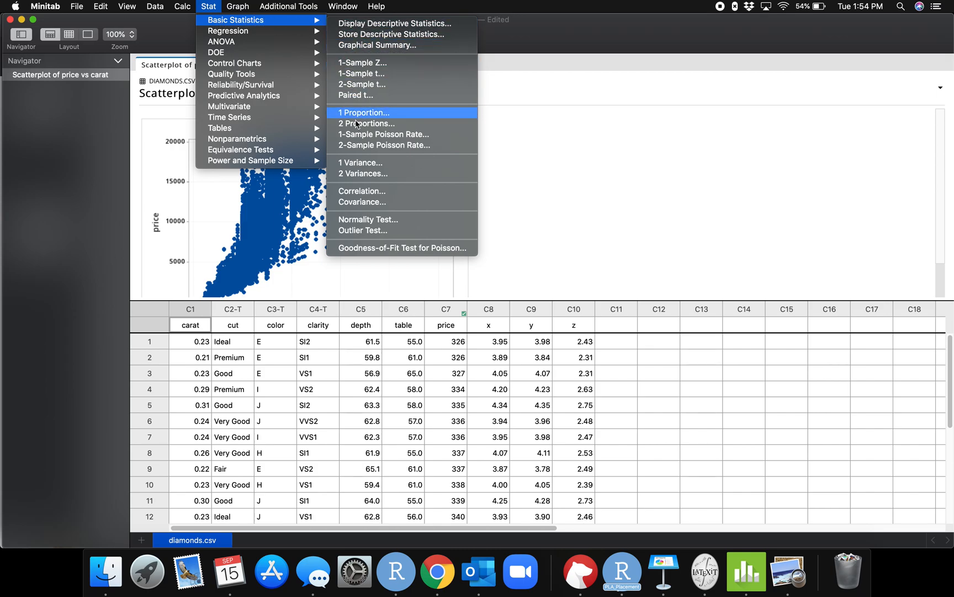
{"action": "left_click", "coordinate": [371, 195]}
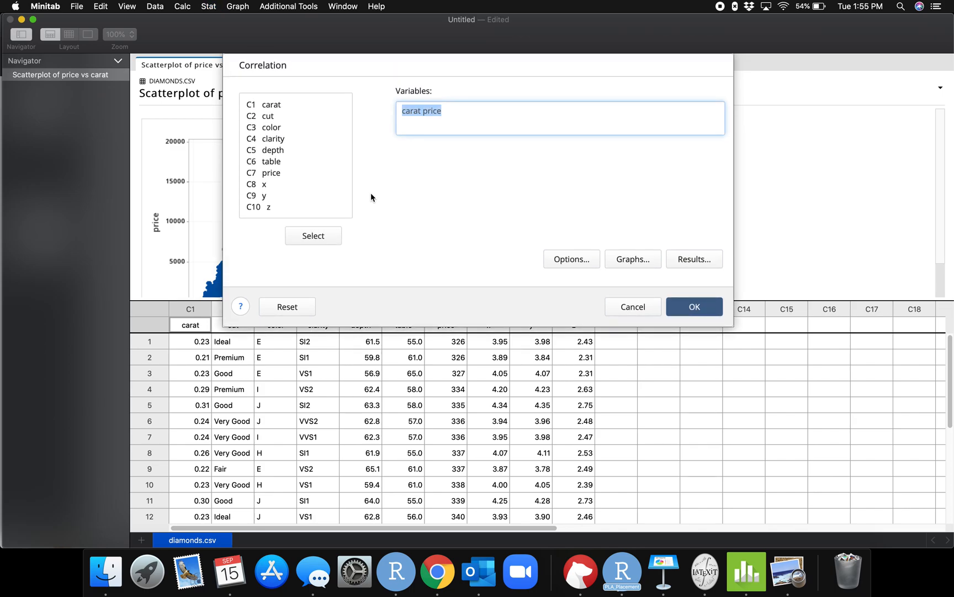
{"action": "key", "text": "BackSpace"}
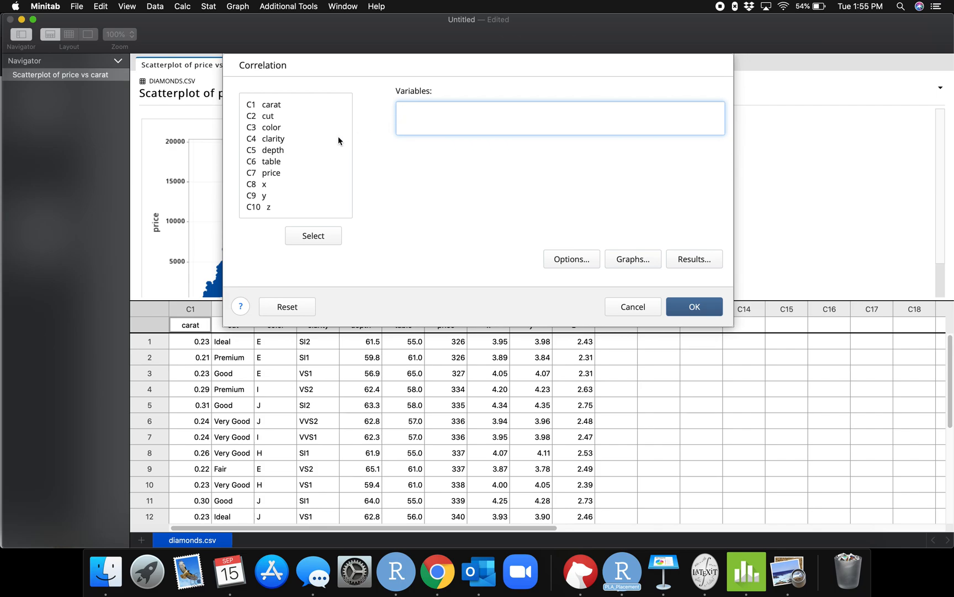
{"action": "double_click", "coordinate": [276, 105]}
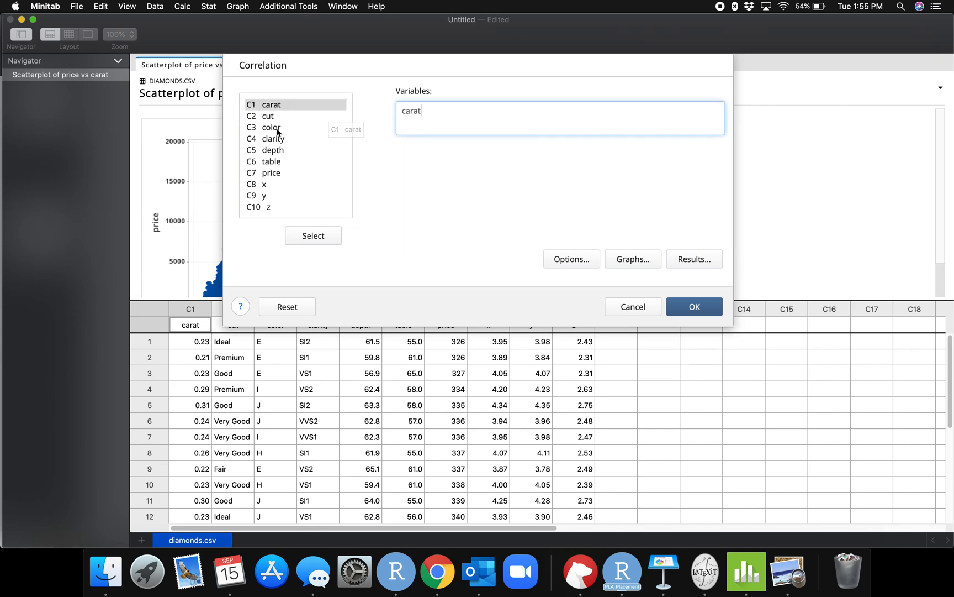
{"action": "double_click", "coordinate": [277, 173]}
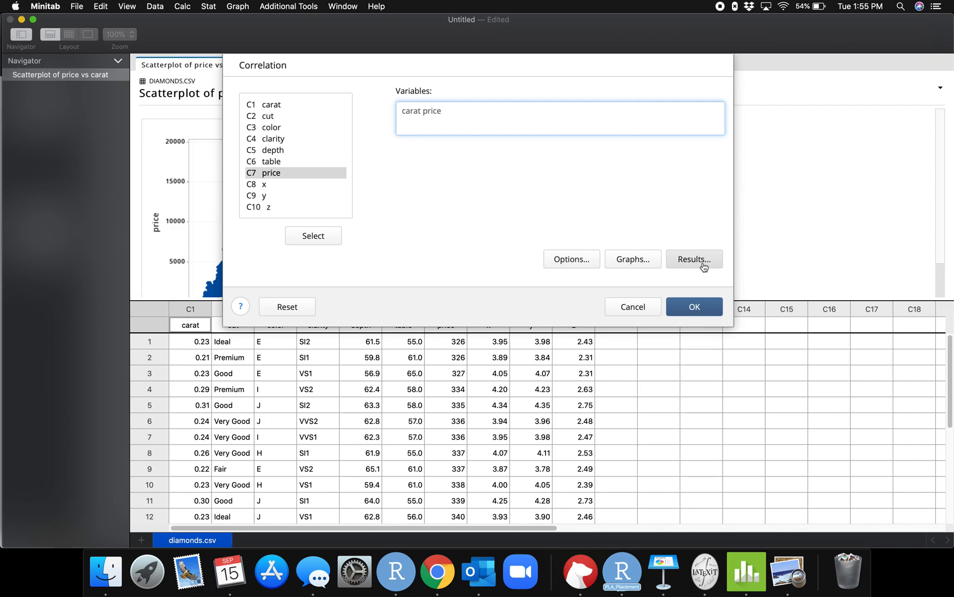
{"action": "left_click", "coordinate": [694, 307]}
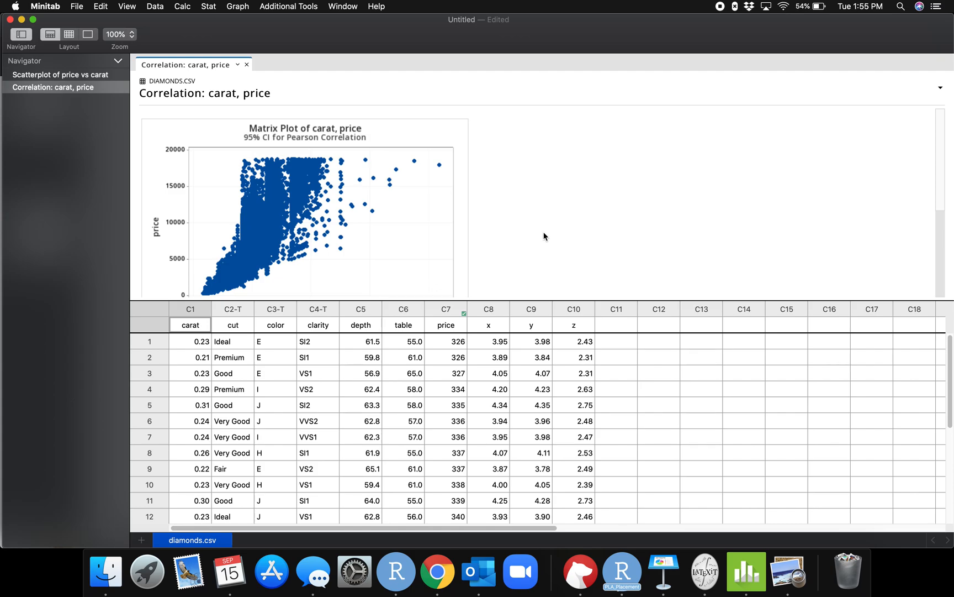
Examine the correlation output for carat and price, from the matrix plot through the method and correlations tables.
{"action": "scroll", "coordinate": [544, 237], "scroll_direction": "down", "scroll_amount": 2}
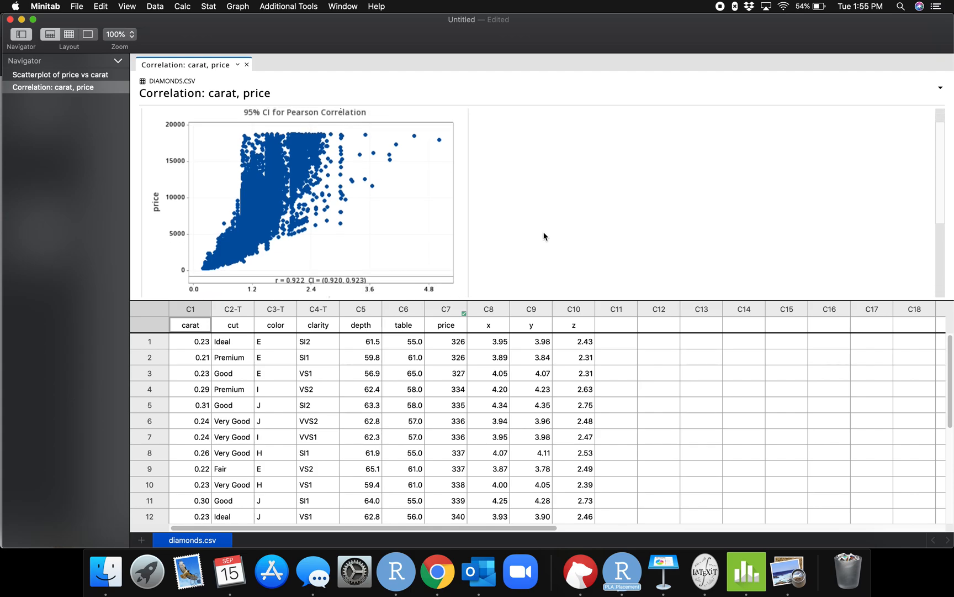
{"action": "scroll", "coordinate": [544, 237], "scroll_direction": "down", "scroll_amount": 8}
{"action": "scroll", "coordinate": [544, 237], "scroll_direction": "up", "scroll_amount": 10}
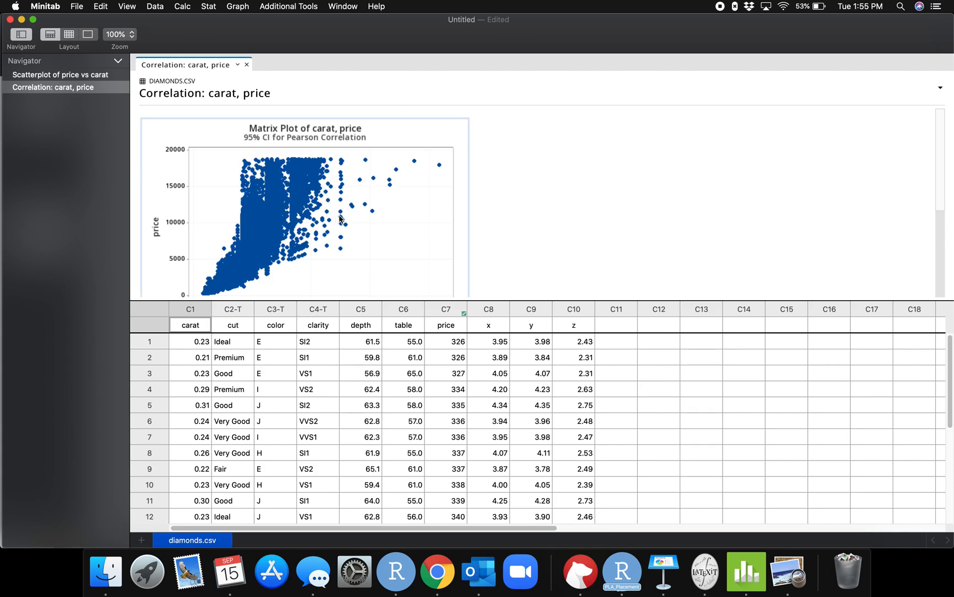
{"action": "scroll", "coordinate": [381, 213], "scroll_direction": "down", "scroll_amount": 6}
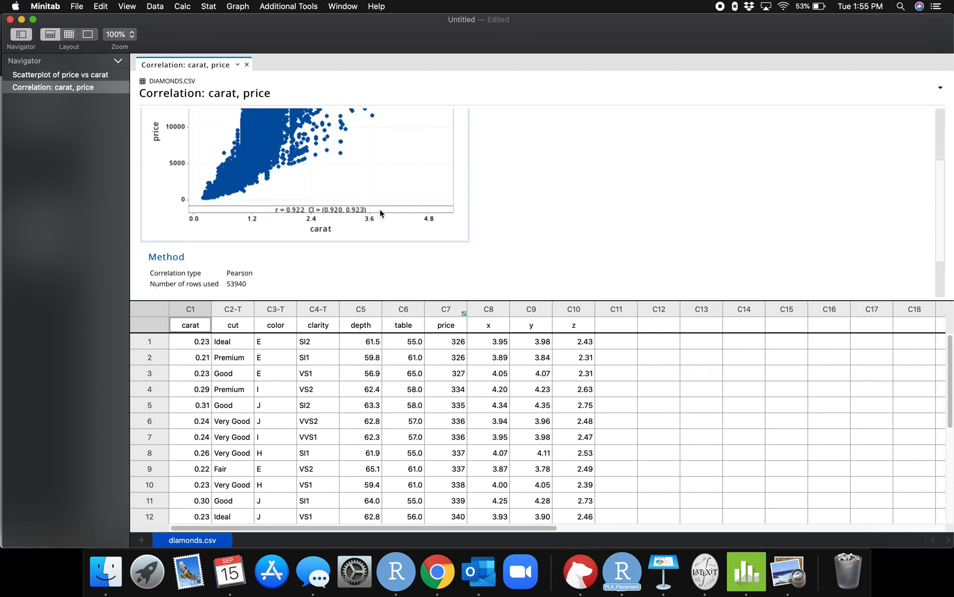
{"action": "scroll", "coordinate": [380, 213], "scroll_direction": "down", "scroll_amount": 2}
{"action": "scroll", "coordinate": [254, 241], "scroll_direction": "down", "scroll_amount": 3}
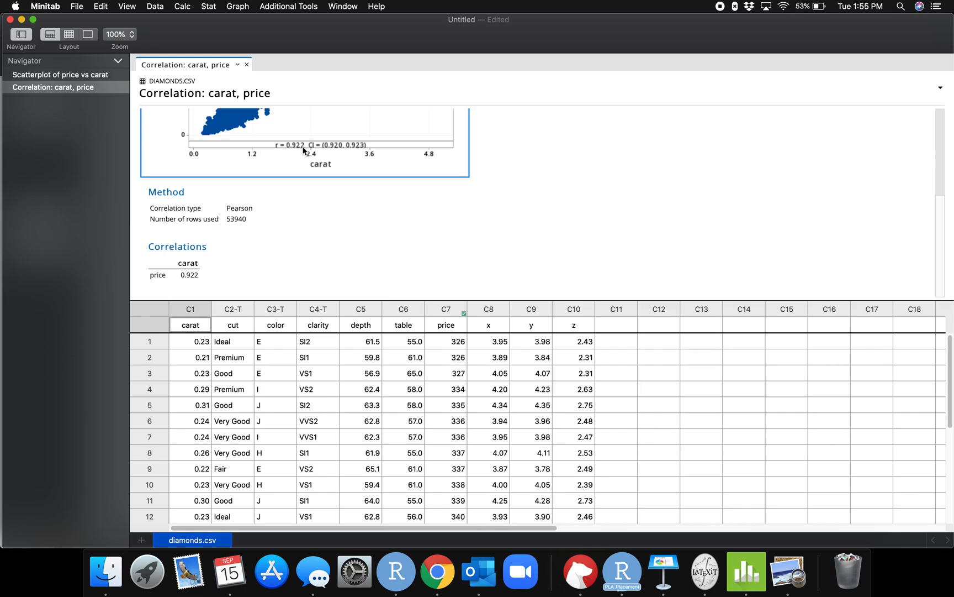
Set up a Fitted Line Plot regression with price as the response and carat as the predictor.
{"action": "left_click", "coordinate": [188, 259]}
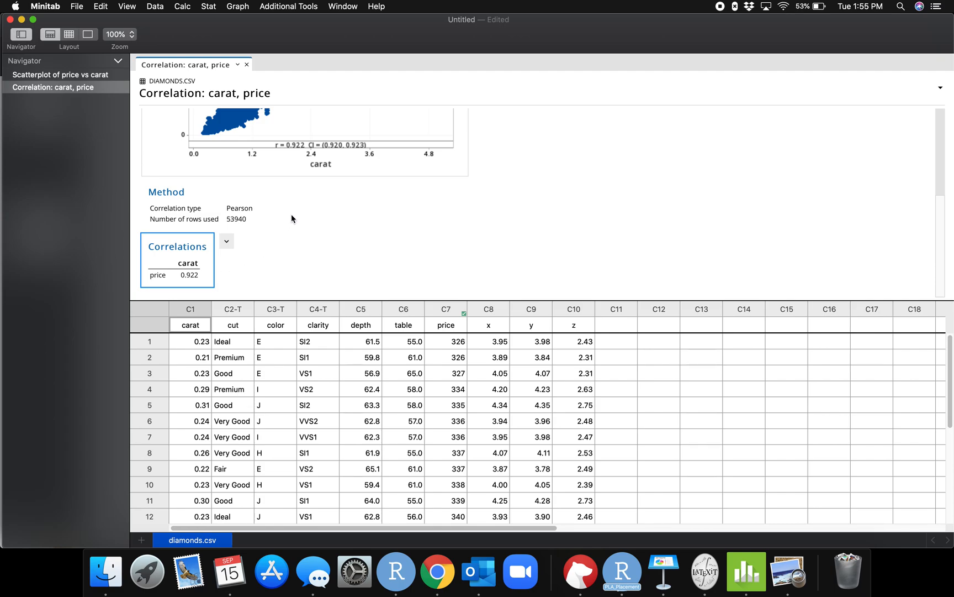
{"action": "scroll", "coordinate": [295, 213], "scroll_direction": "up", "scroll_amount": 3}
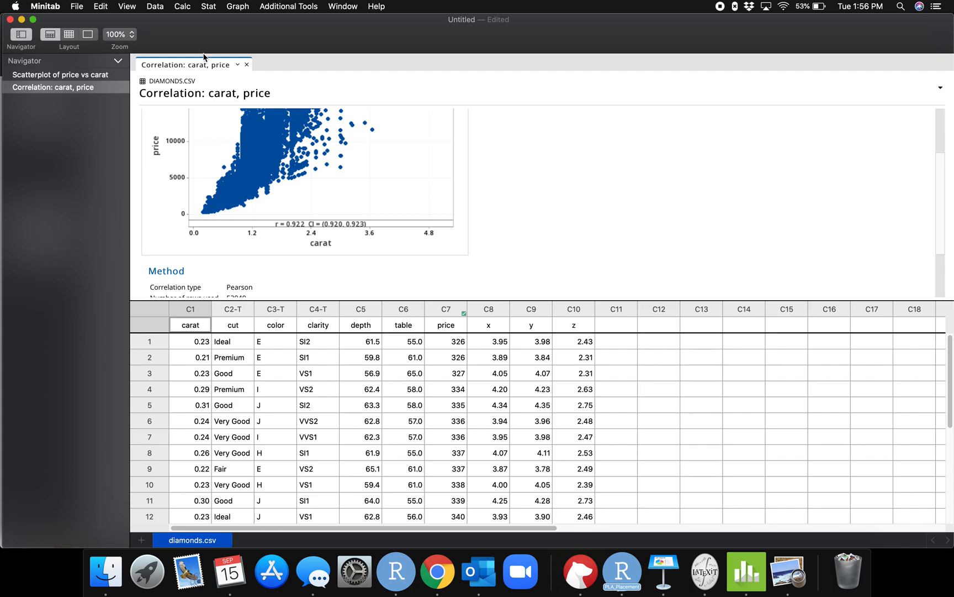
{"action": "left_click", "coordinate": [209, 6]}
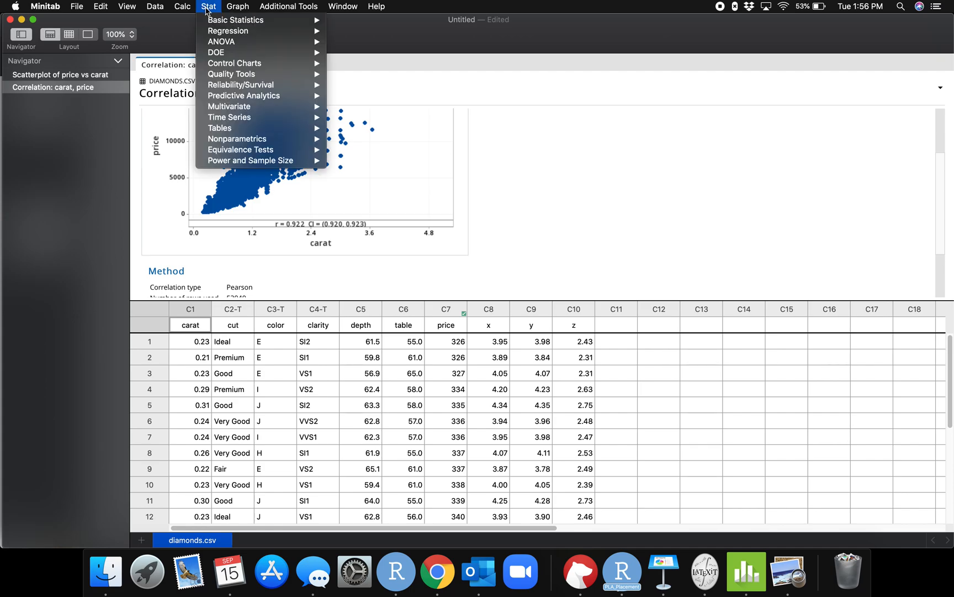
{"action": "mouse_move", "coordinate": [213, 33]}
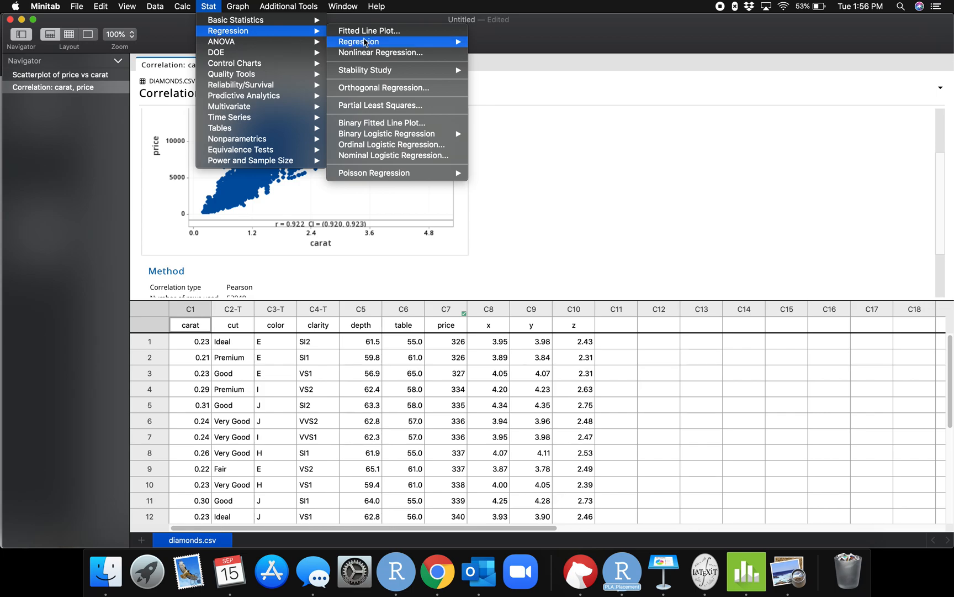
{"action": "mouse_move", "coordinate": [369, 44]}
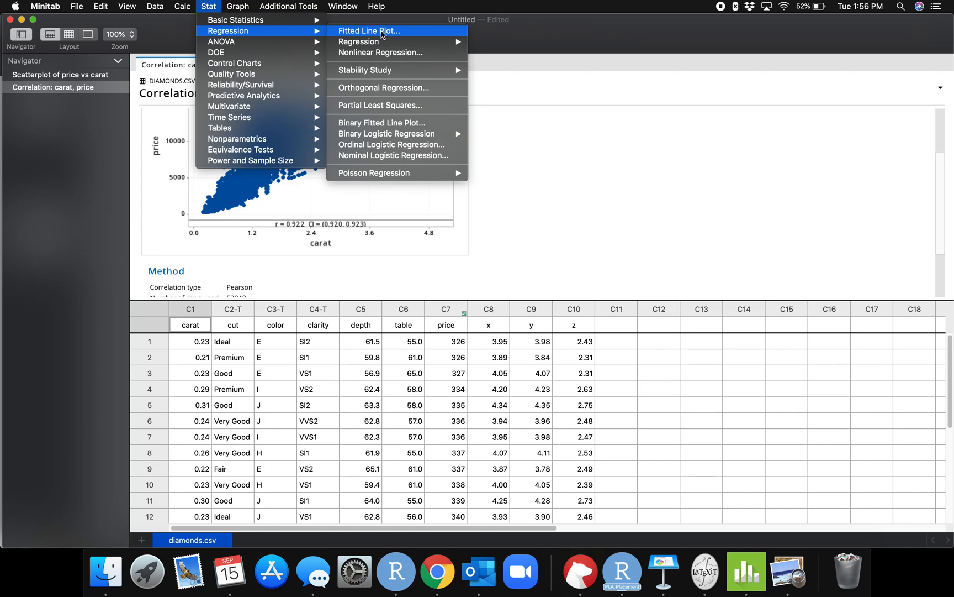
{"action": "left_click", "coordinate": [382, 34]}
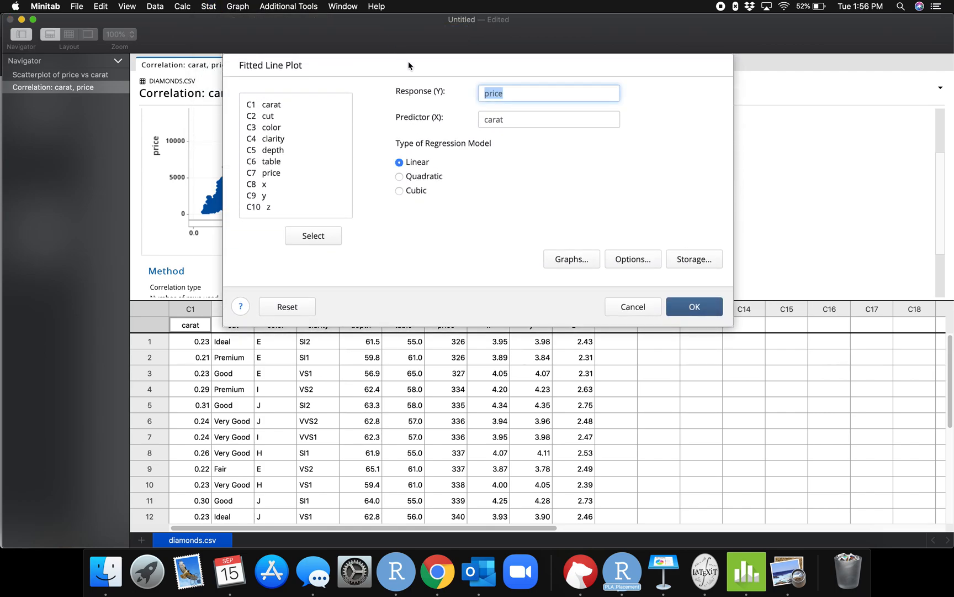
{"action": "left_click", "coordinate": [515, 92]}
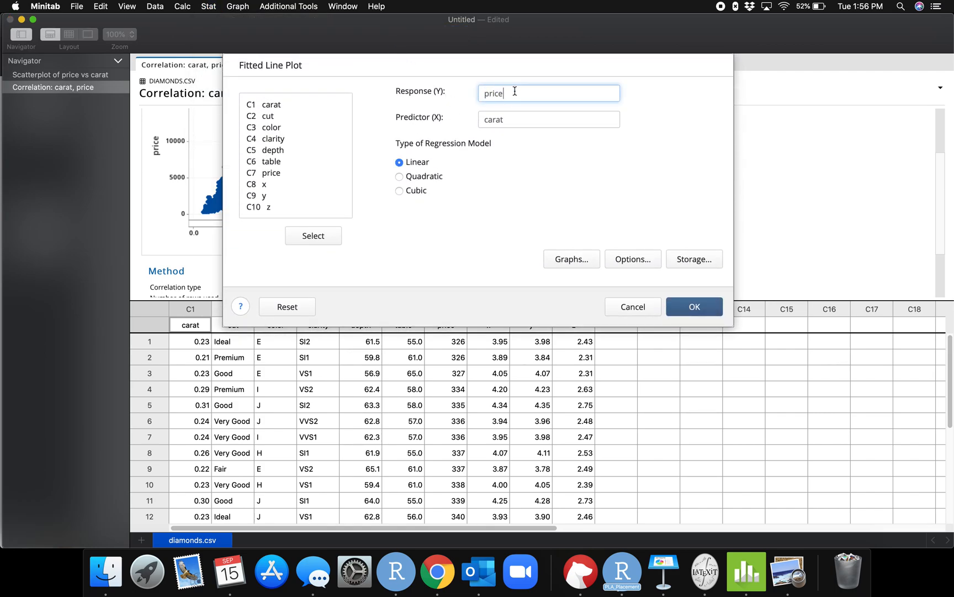
{"action": "left_click", "coordinate": [516, 124]}
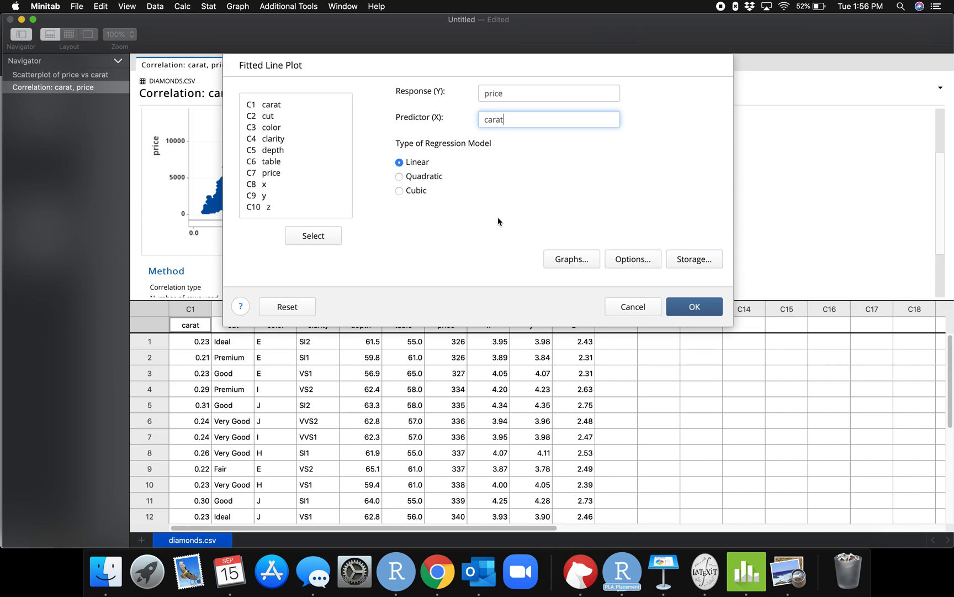
Check the fitted line plot's residual graph settings and options, keep their defaults, and run the linear regression of price on carat.
{"action": "left_click", "coordinate": [584, 257]}
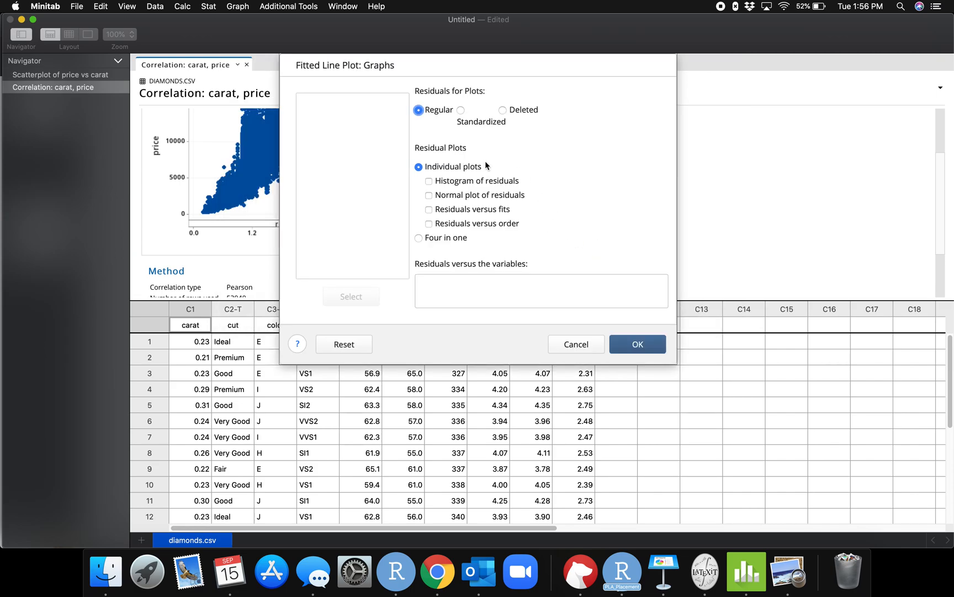
{"action": "left_click", "coordinate": [633, 345]}
{"action": "left_click", "coordinate": [626, 343]}
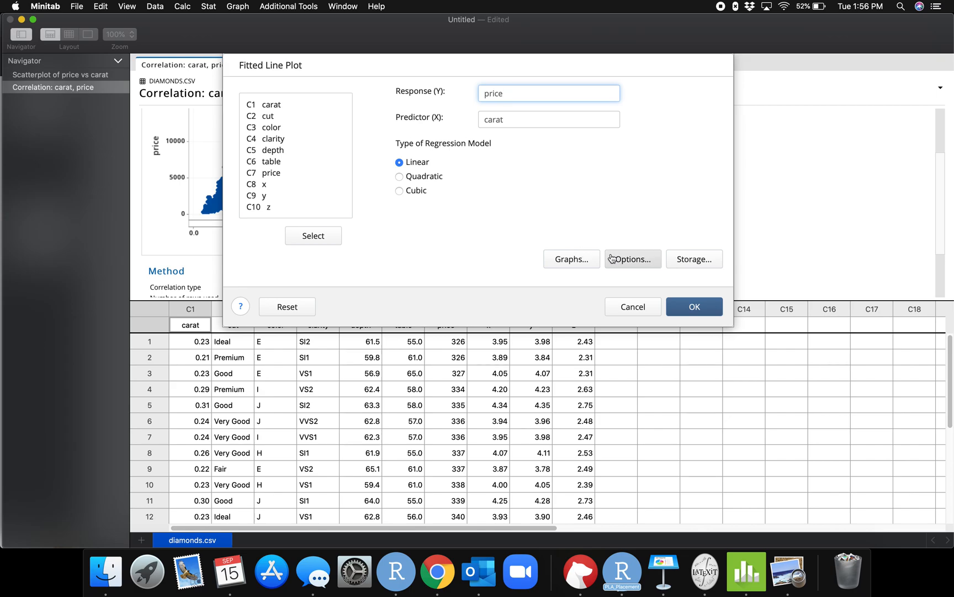
{"action": "left_click", "coordinate": [610, 258]}
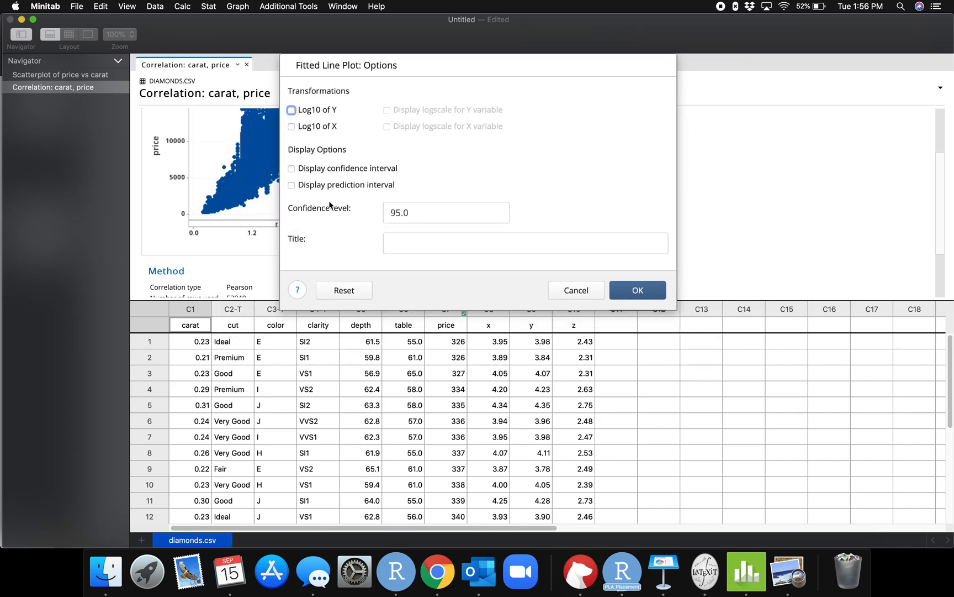
{"action": "left_click", "coordinate": [630, 288]}
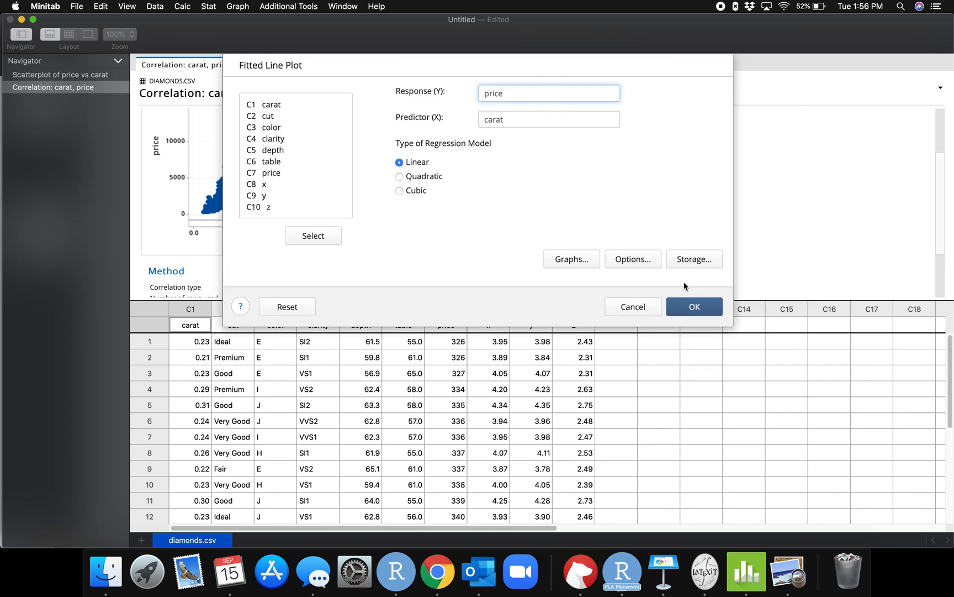
{"action": "left_click", "coordinate": [694, 307]}
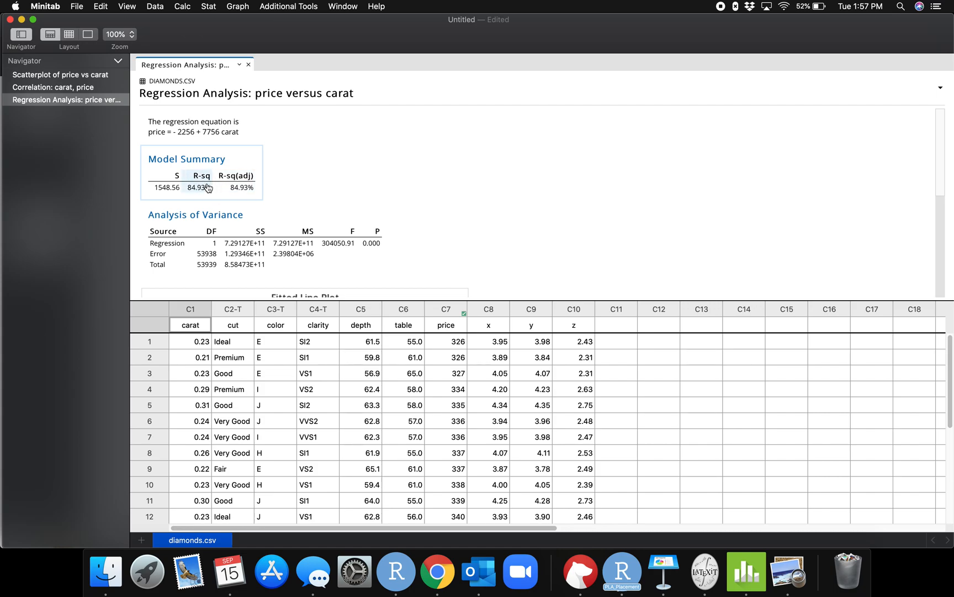
Examine the regression output for price versus carat, including the equation, model summary, analysis of variance and fitted line plot.
{"action": "scroll", "coordinate": [289, 205], "scroll_direction": "down", "scroll_amount": 2}
{"action": "scroll", "coordinate": [290, 204], "scroll_direction": "down", "scroll_amount": 1}
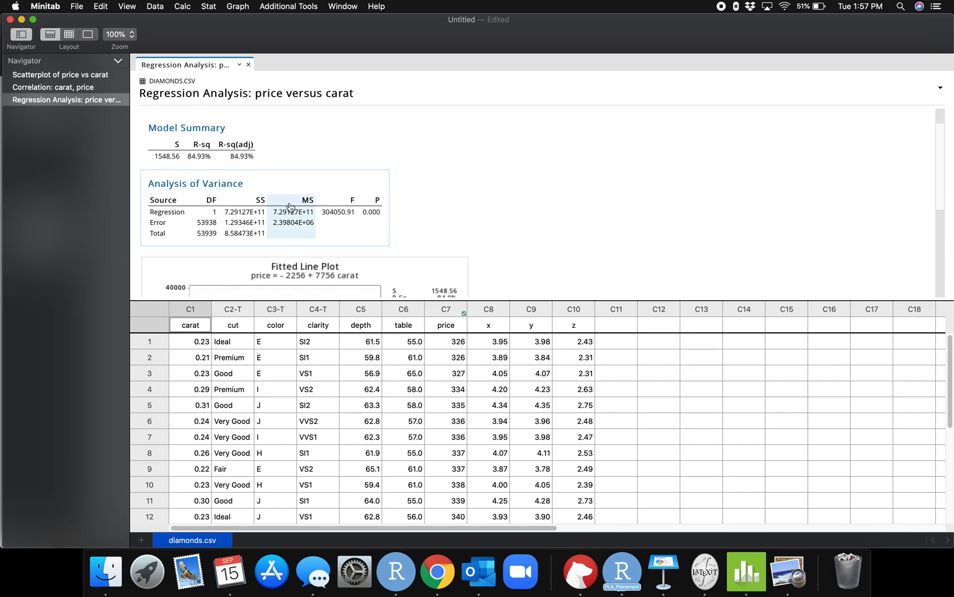
{"action": "scroll", "coordinate": [401, 226], "scroll_direction": "down", "scroll_amount": 10}
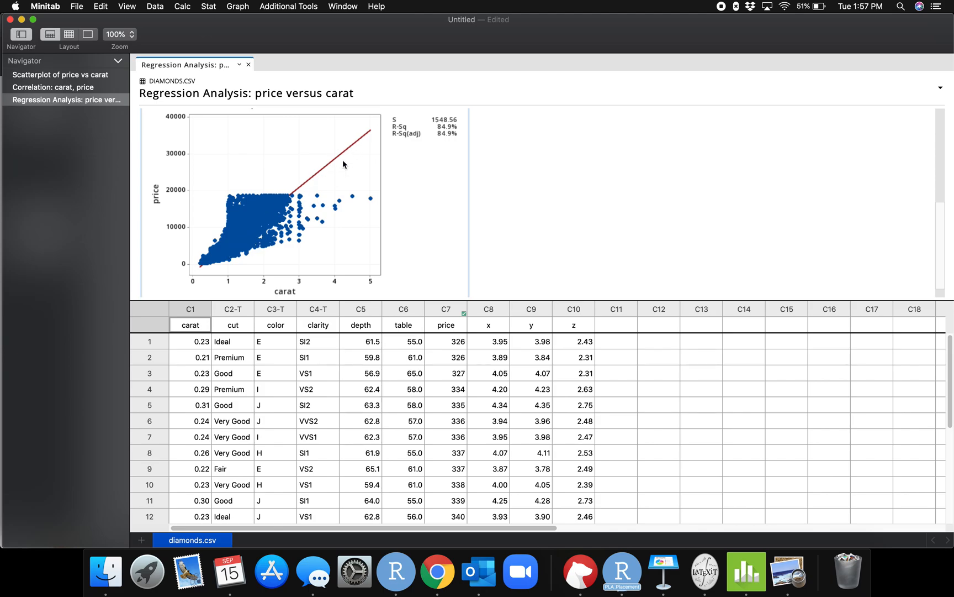
{"action": "scroll", "coordinate": [430, 216], "scroll_direction": "up", "scroll_amount": 3}
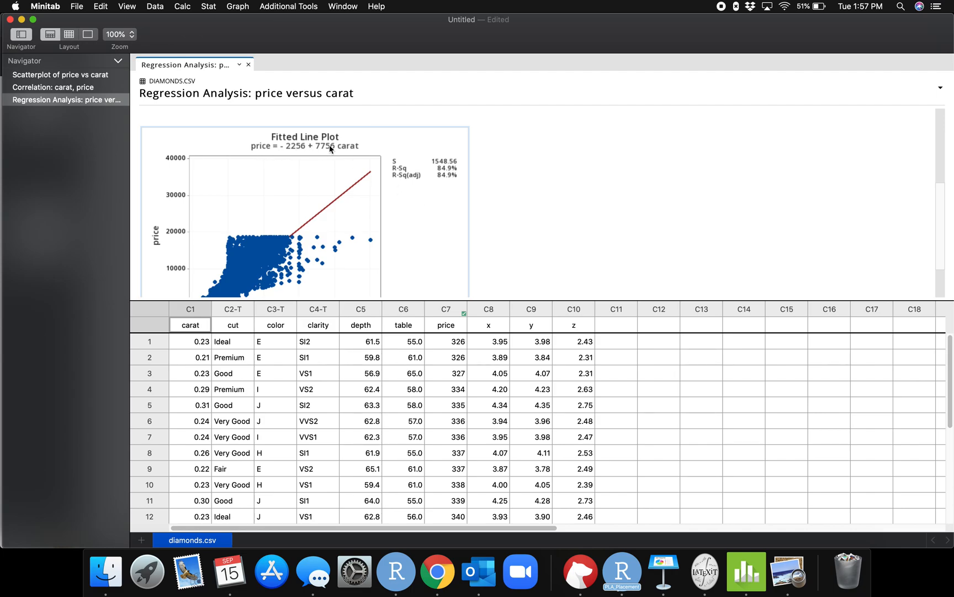
{"action": "scroll", "coordinate": [469, 240], "scroll_direction": "down", "scroll_amount": 3}
{"action": "scroll", "coordinate": [469, 240], "scroll_direction": "down", "scroll_amount": 2}
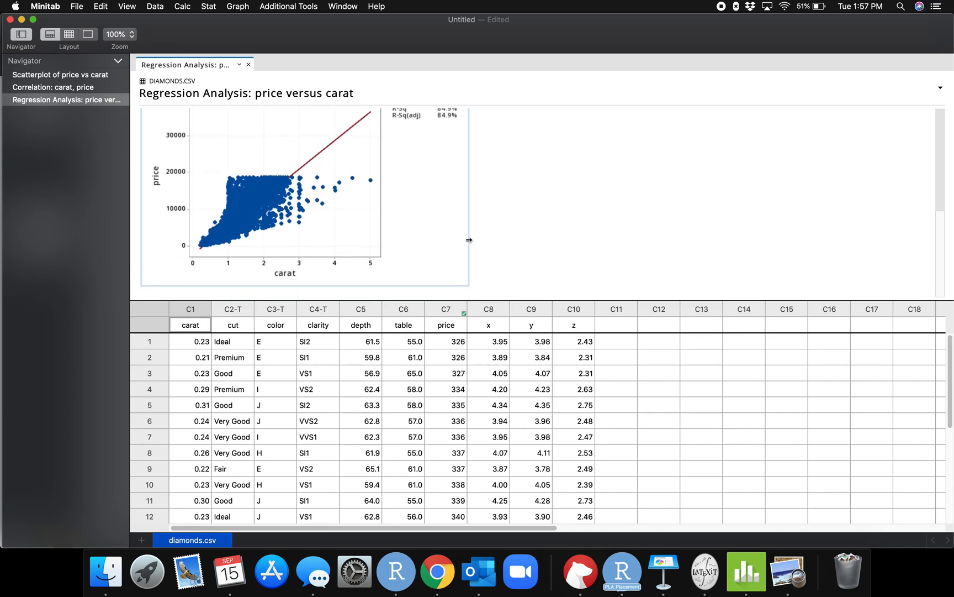
{"action": "scroll", "coordinate": [379, 168], "scroll_direction": "up", "scroll_amount": 3}
{"action": "scroll", "coordinate": [379, 167], "scroll_direction": "up", "scroll_amount": 3}
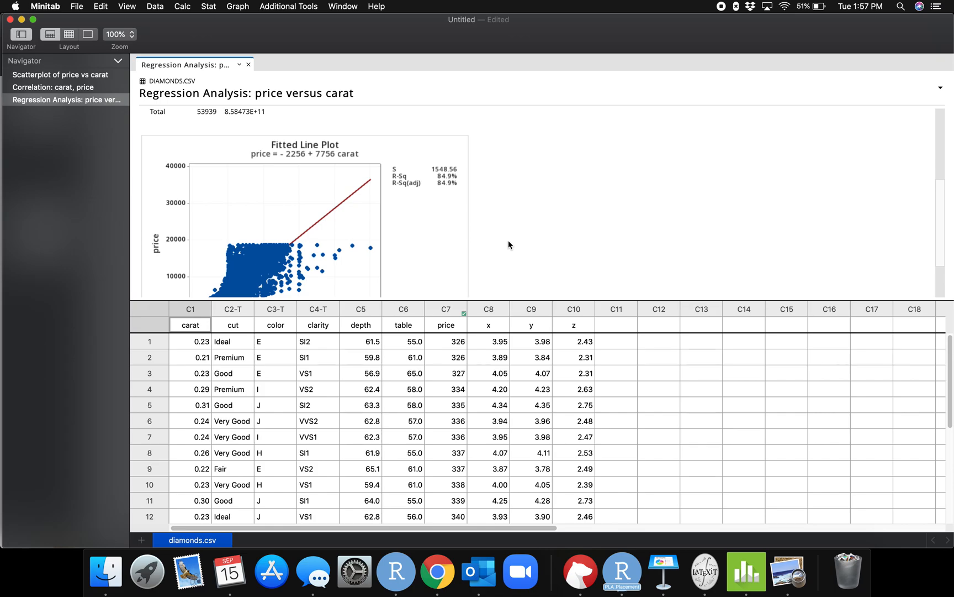
{"action": "scroll", "coordinate": [508, 246], "scroll_direction": "up", "scroll_amount": 5}
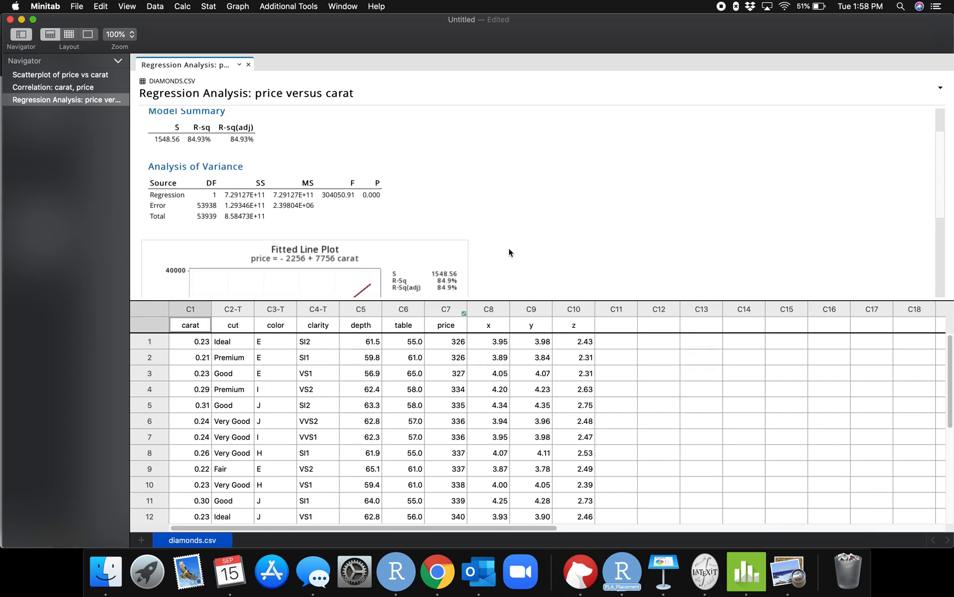
{"action": "scroll", "coordinate": [509, 249], "scroll_direction": "up", "scroll_amount": 2}
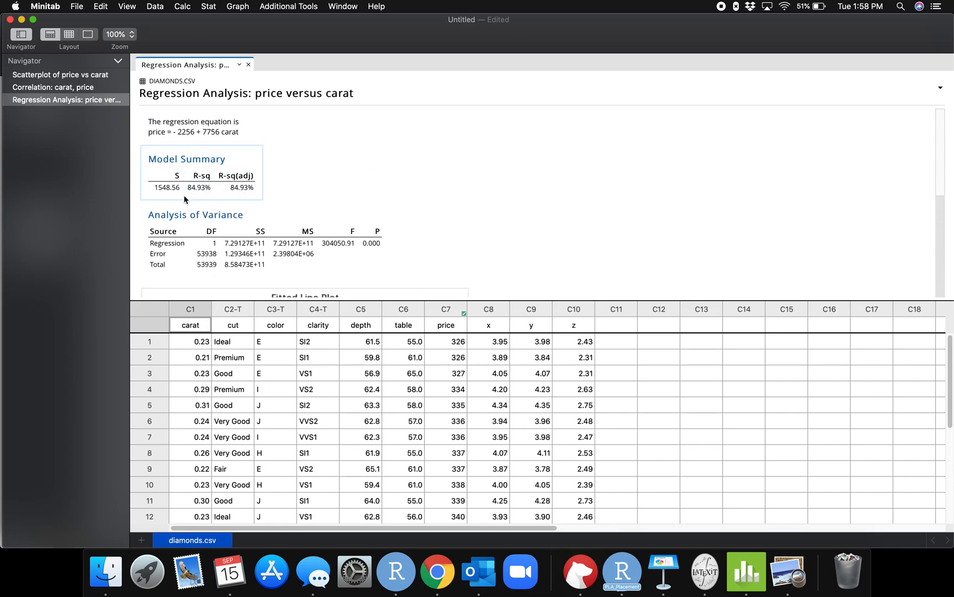